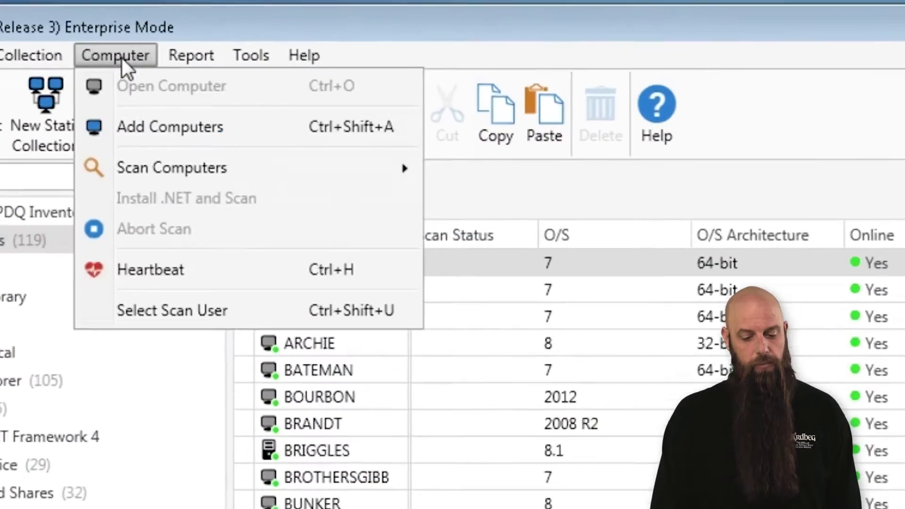
Step: Open the Add Computers window to view the ways of adding computers, and cancel it without adding any
left_click(194, 69)
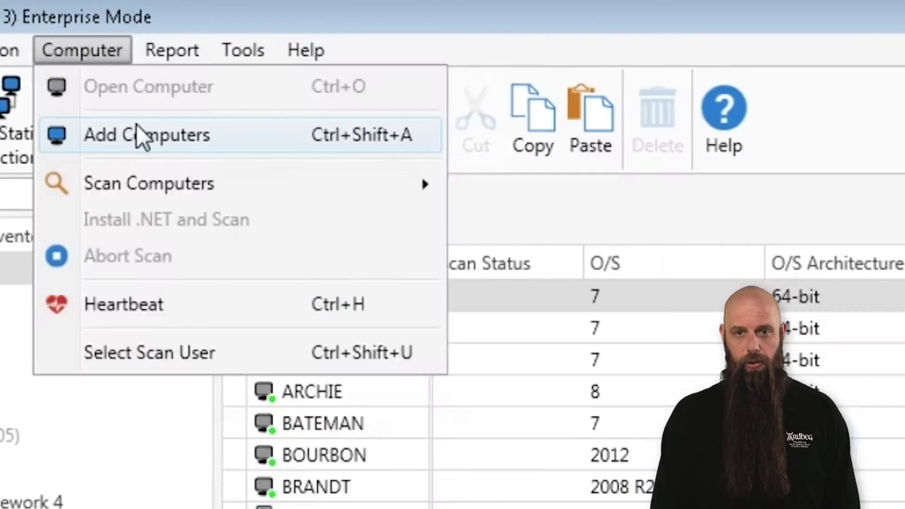
left_click(138, 127)
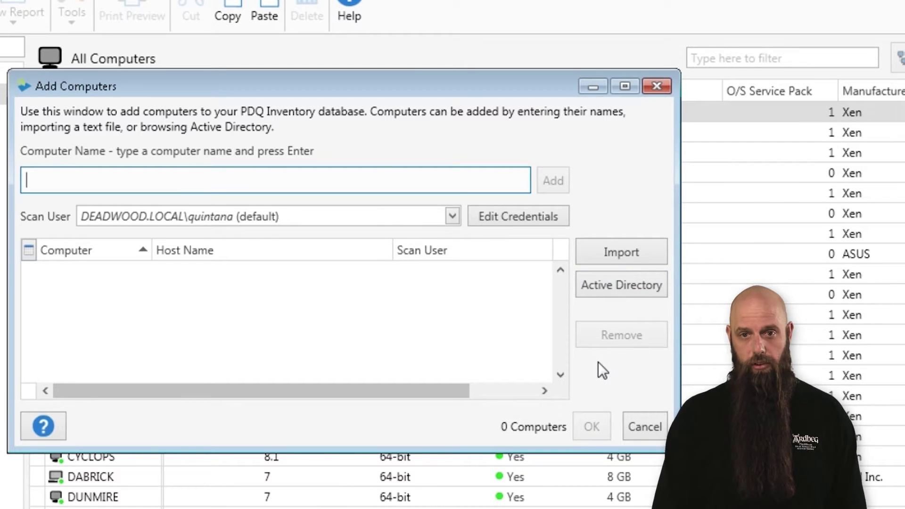
left_click(646, 426)
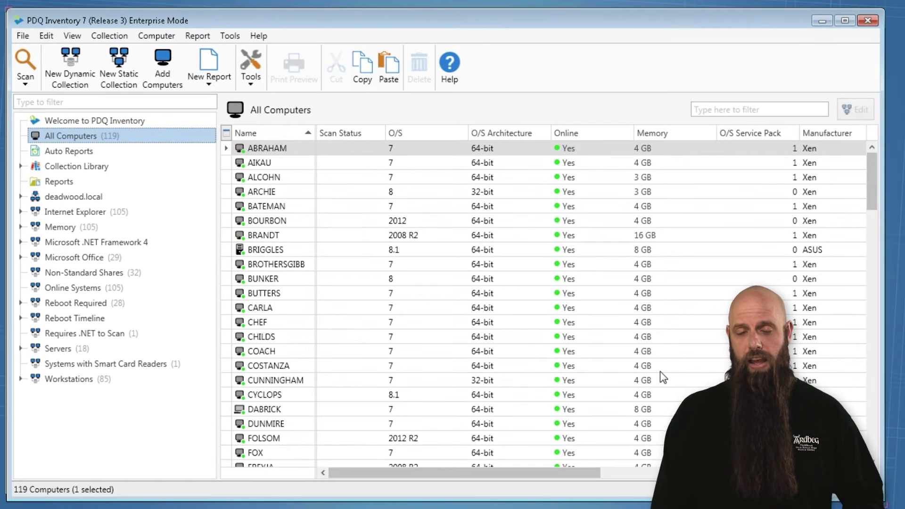
Step: Review the Active Directory sync settings in the preferences, and close them without changes
left_click(23, 37)
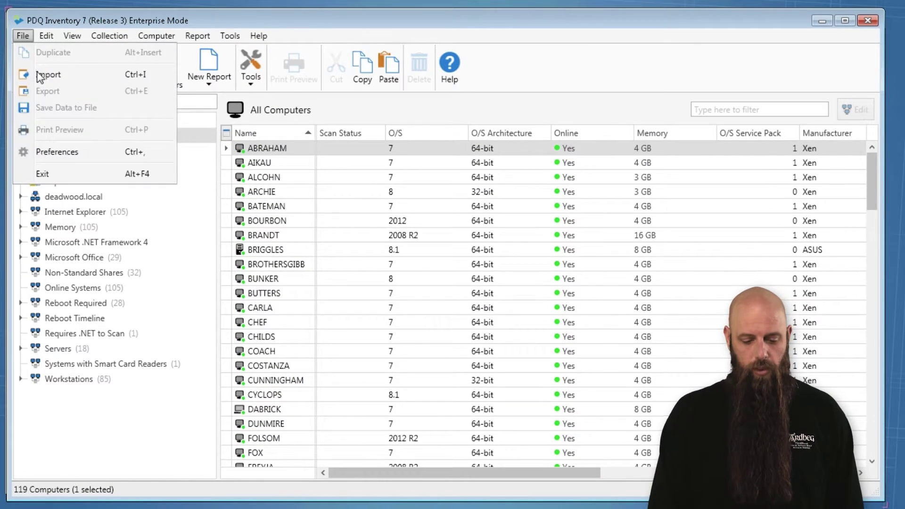
left_click(53, 152)
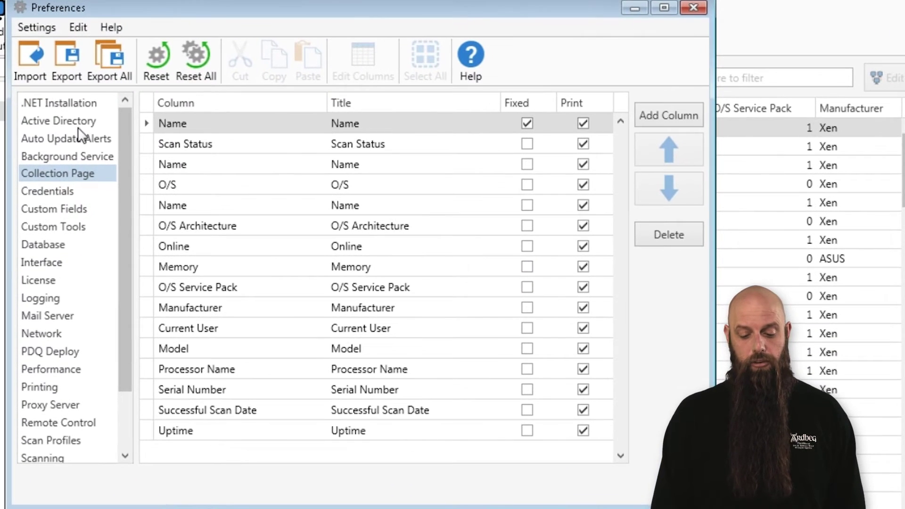
left_click(80, 122)
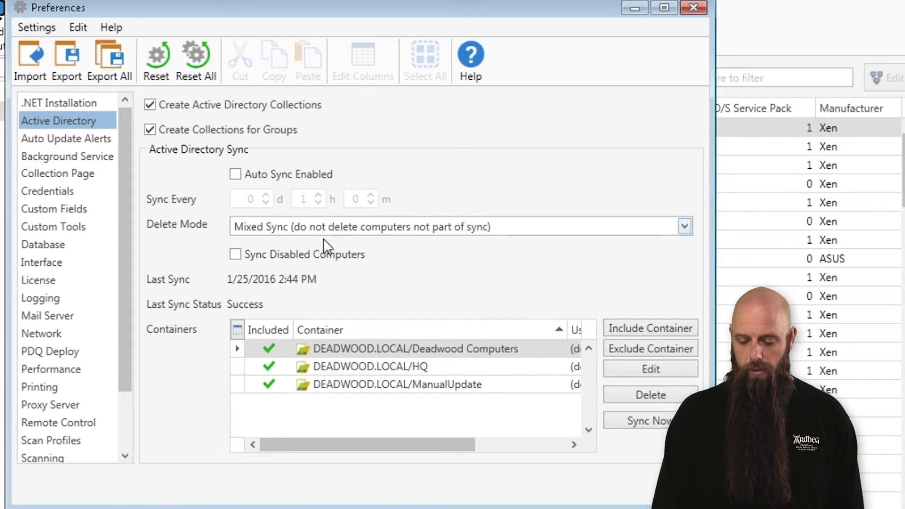
key("Escape")
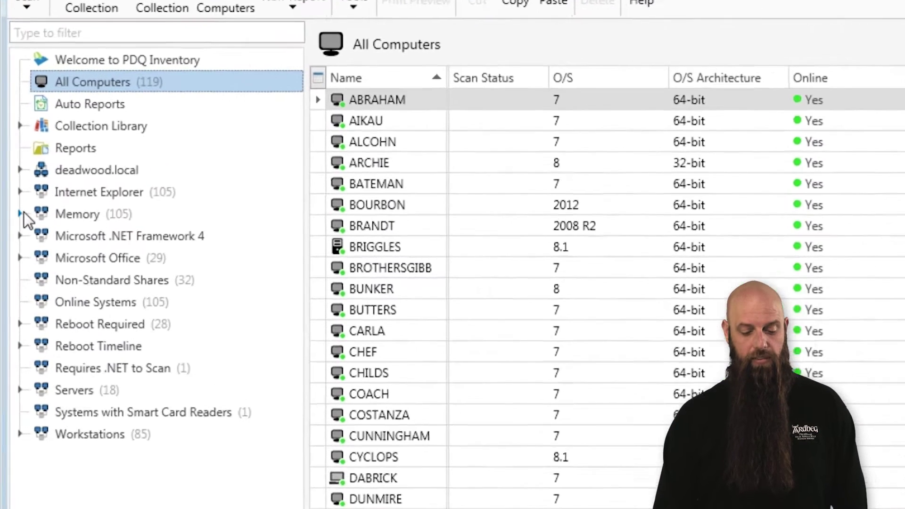
Step: Expand the Memory collection and view the computers in Memory 17 GB or more and Memory 5 to 8 GB
left_click(22, 213)
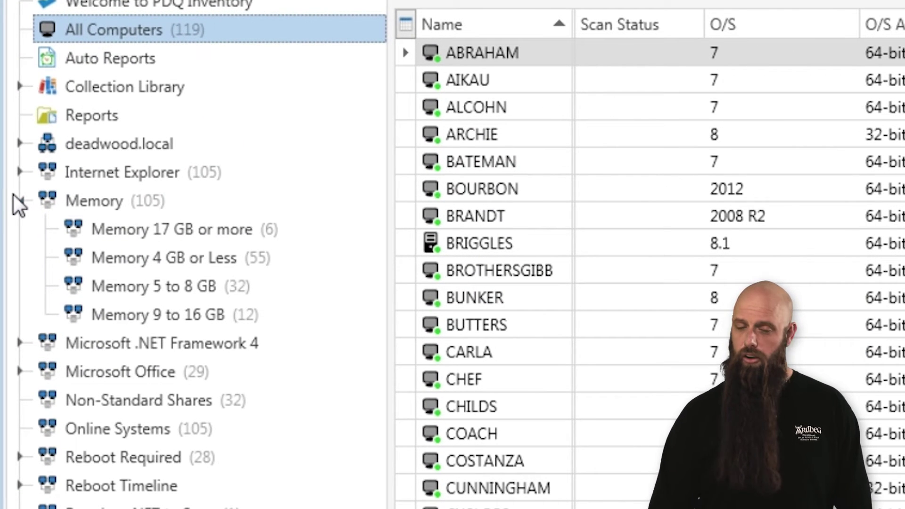
left_click(106, 232)
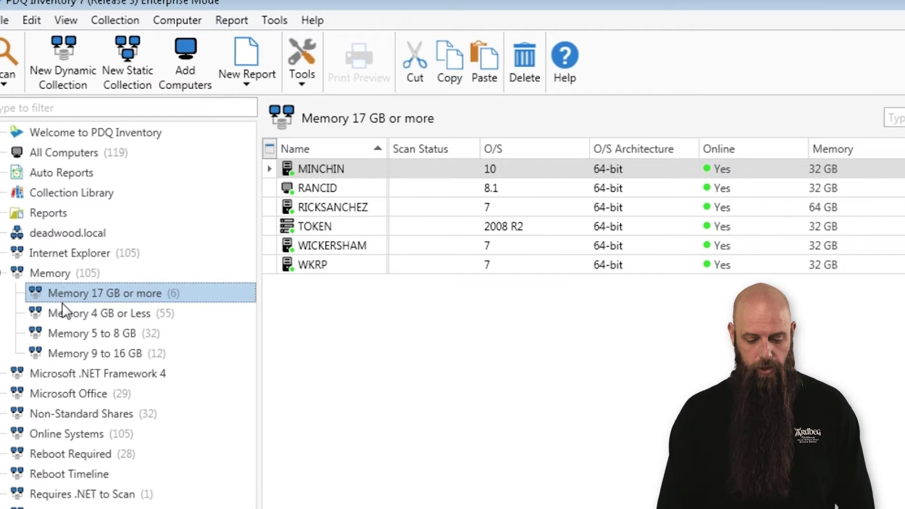
left_click(61, 337)
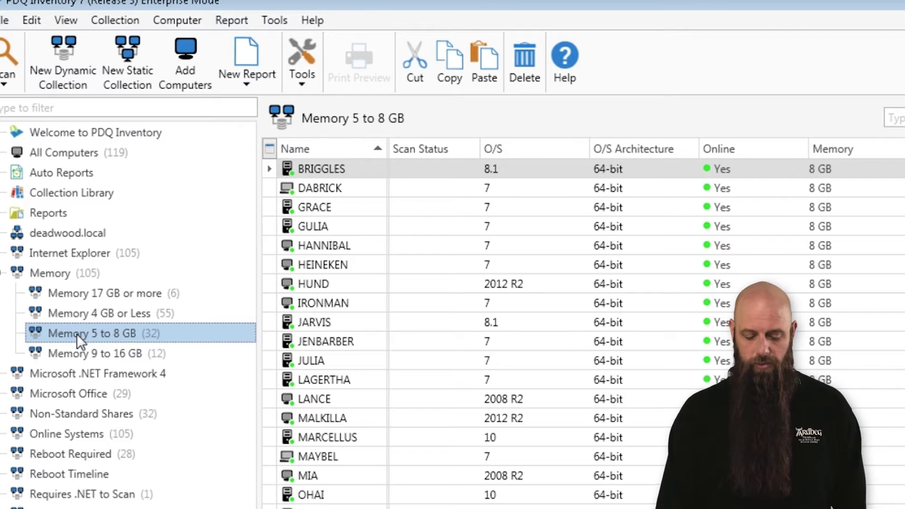
Step: Open the Memory 5 to 8 GB collection's definition to examine its filter, close it and collapse the Memory collection
double_click(78, 334)
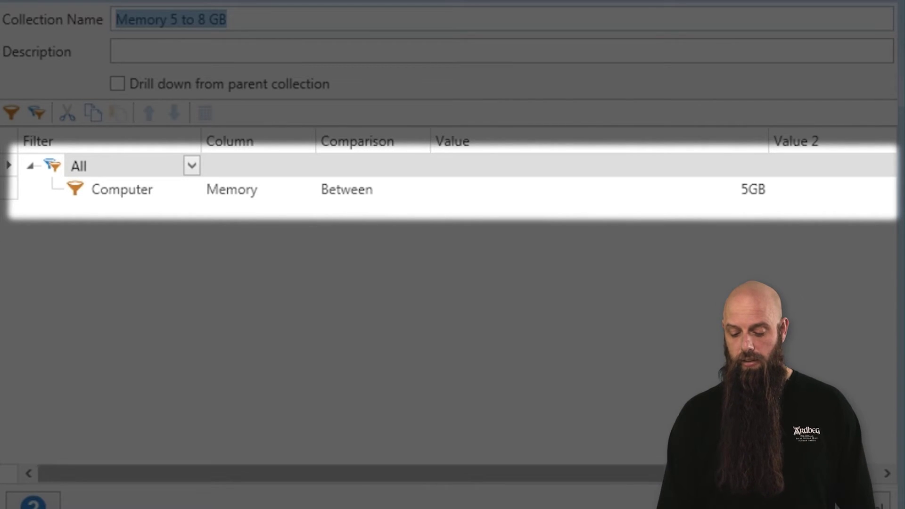
left_click(128, 166)
scroll(452, 188, "right", 3)
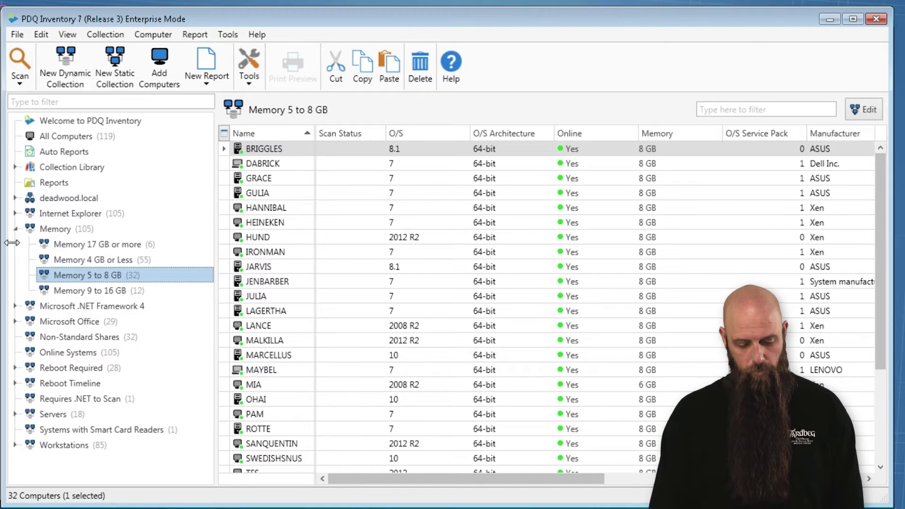
left_click(16, 229)
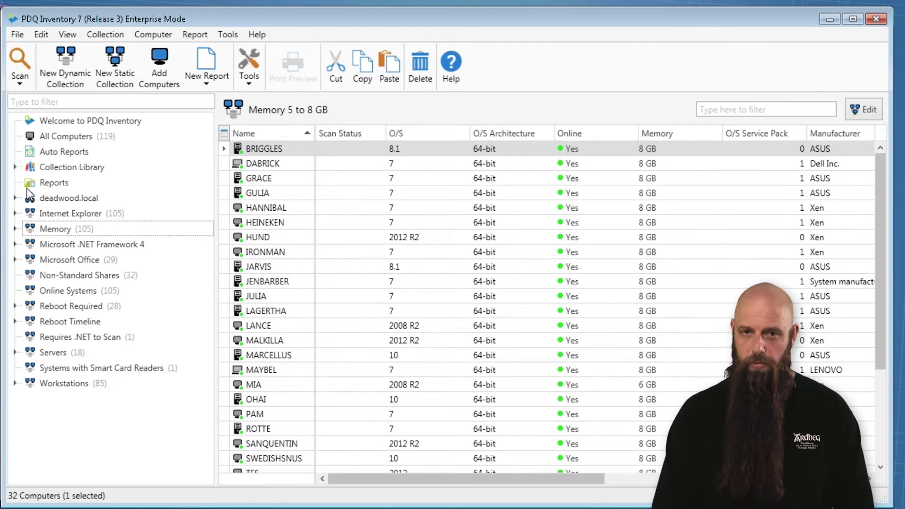
Step: Expand the Collection Library through Runtimes and Flash down to the Flash Plugin subcollections
left_click(15, 167)
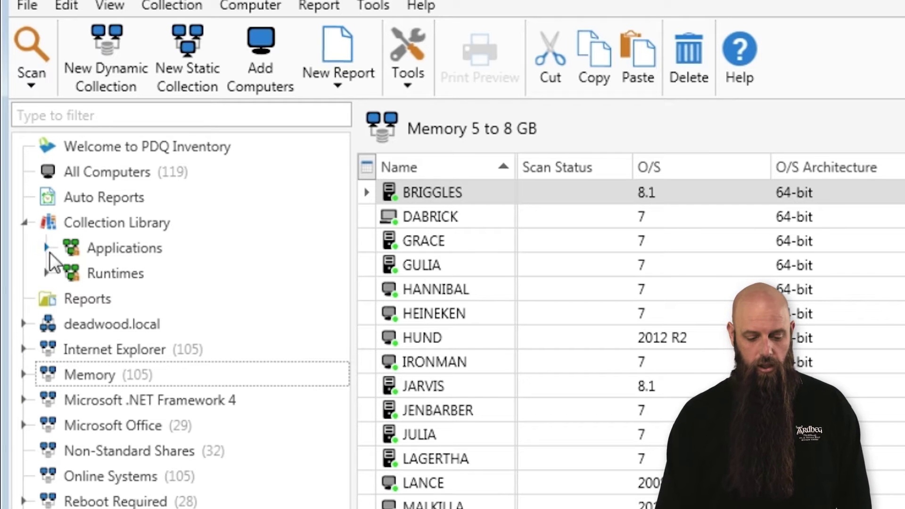
left_click(46, 274)
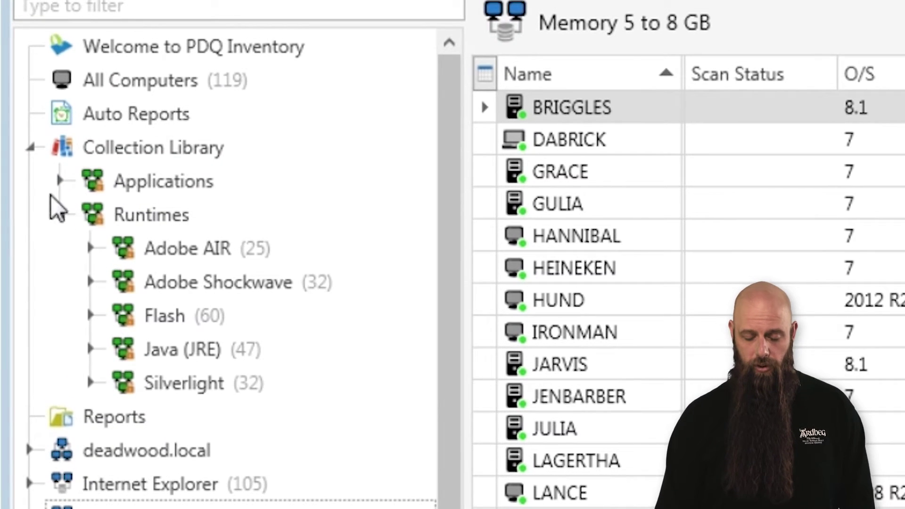
left_click(90, 313)
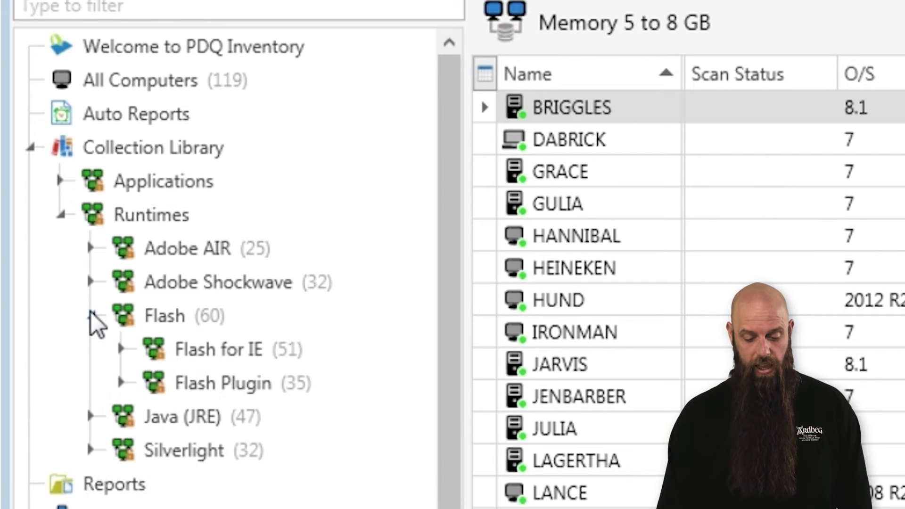
left_click(122, 383)
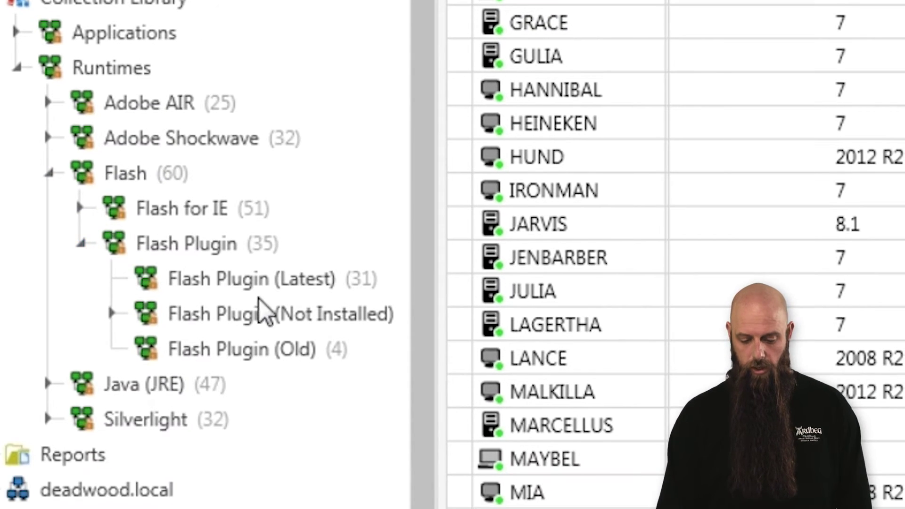
Step: View the computers in the Flash Plugin, Flash Plugin (Latest) and Flash Plugin (Old) collections
left_click(240, 248)
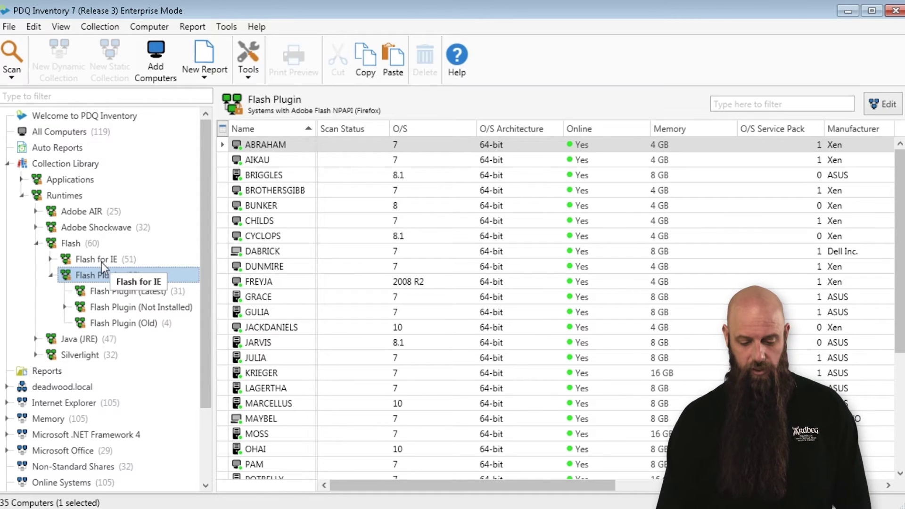
left_click(107, 292)
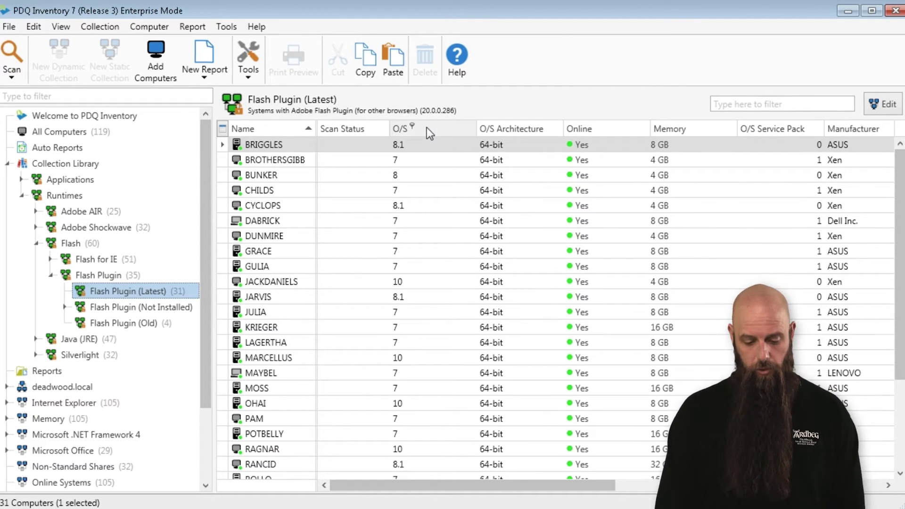
left_click(136, 324)
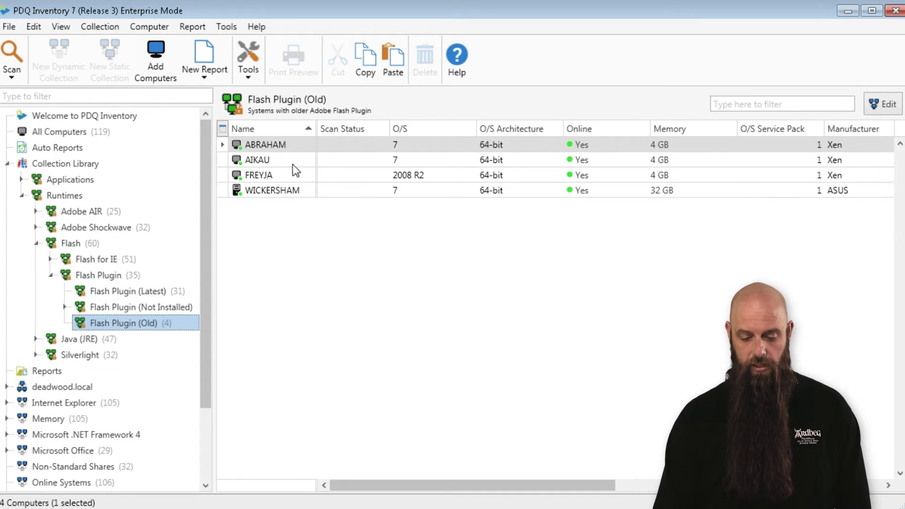
Step: Open the computer ABRAHAM to check its installed Adobe Flash versions in the applications list, and close its window
left_click(267, 142)
double_click(267, 143)
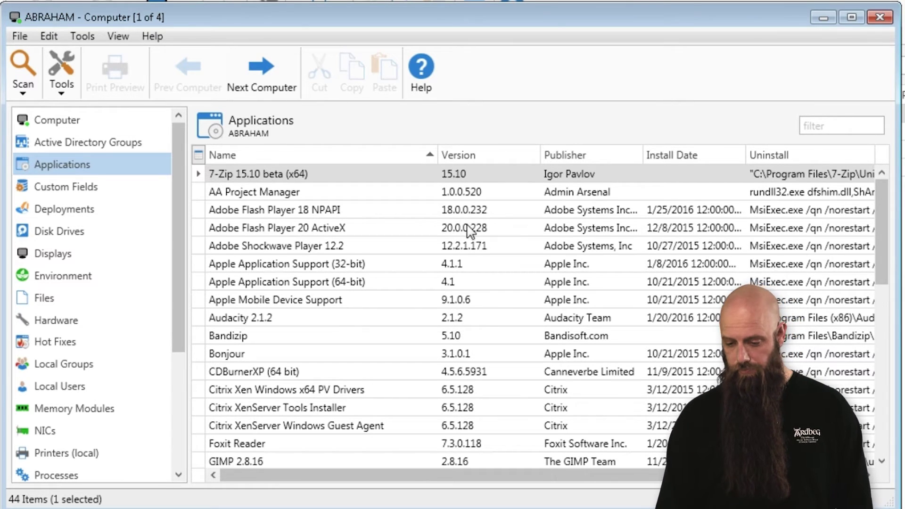
left_click(879, 19)
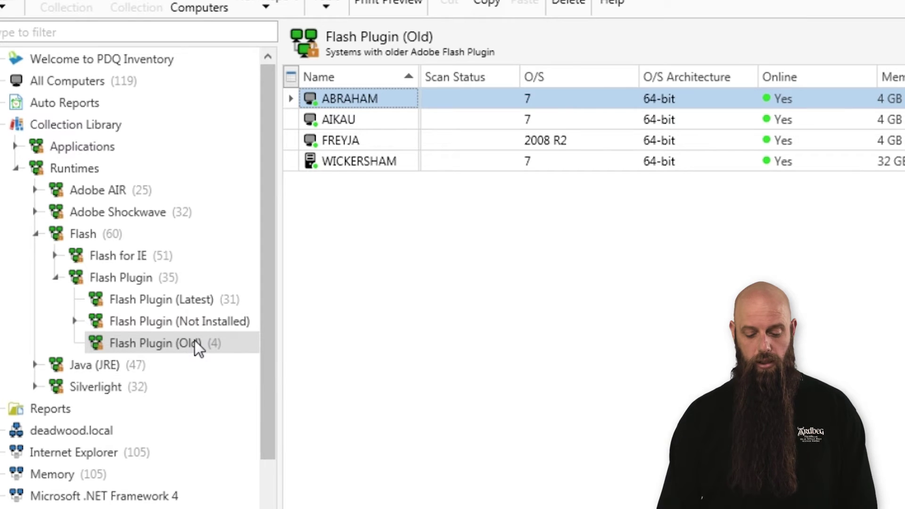
Step: Start a PDQ Deploy package deployment to the Flash Plugin (Old) collection and filter the packages by "flash"
right_click(196, 342)
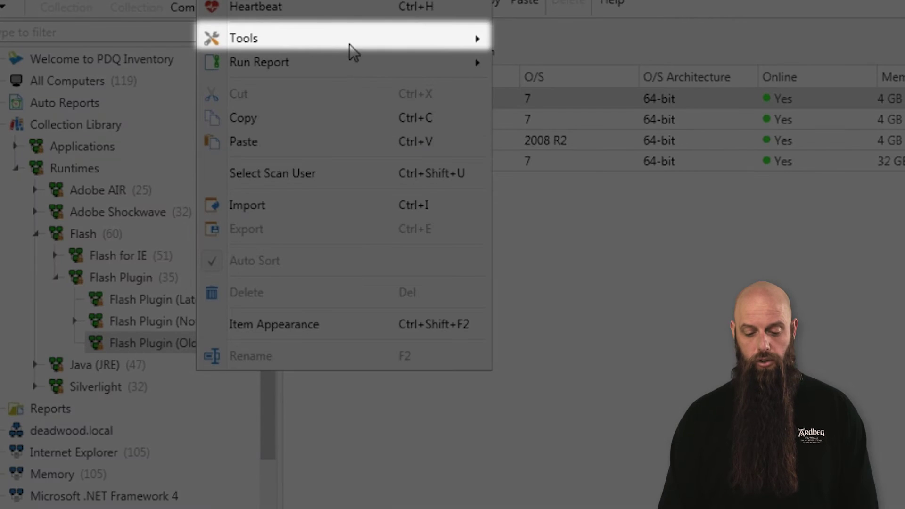
mouse_move(338, 33)
left_click(579, 108)
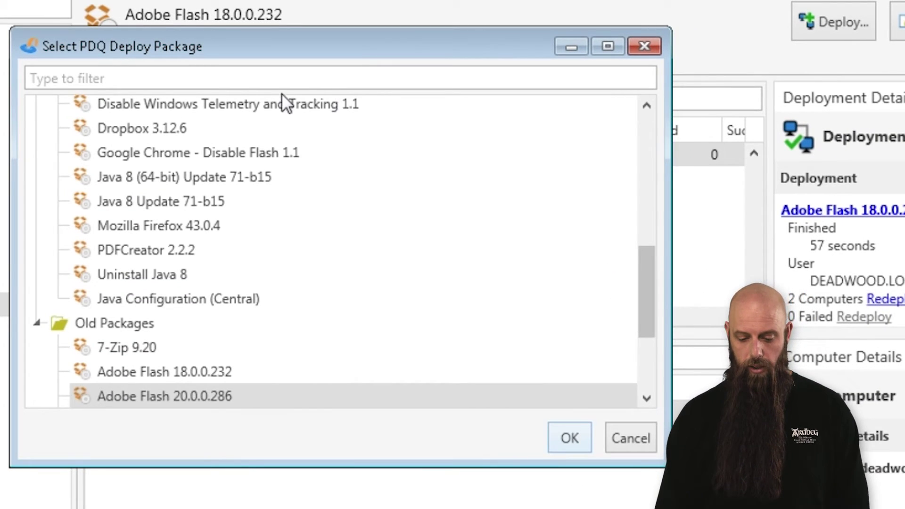
left_click(147, 79)
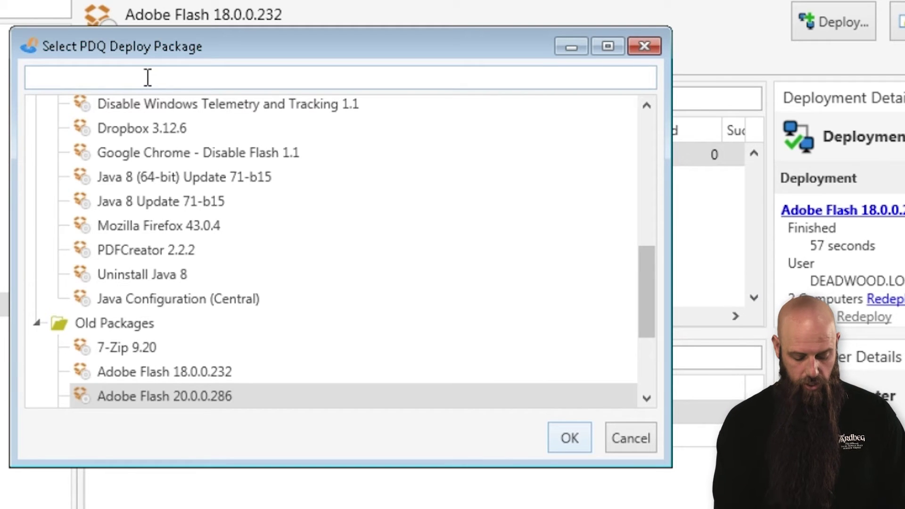
type("flash")
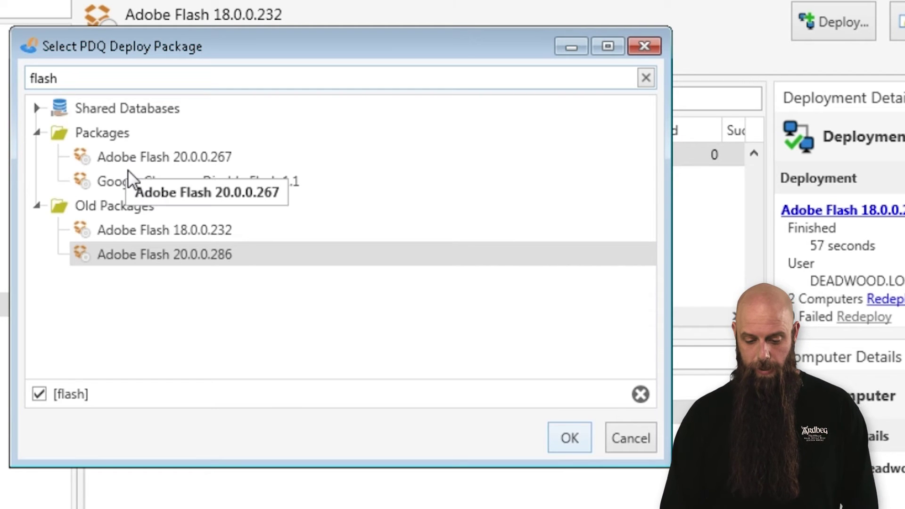
Step: Deploy the Adobe Flash 20.0.0.286 package immediately to the collection's computers, collapse Old Packages and return to PDQ Inventory
left_click(130, 158)
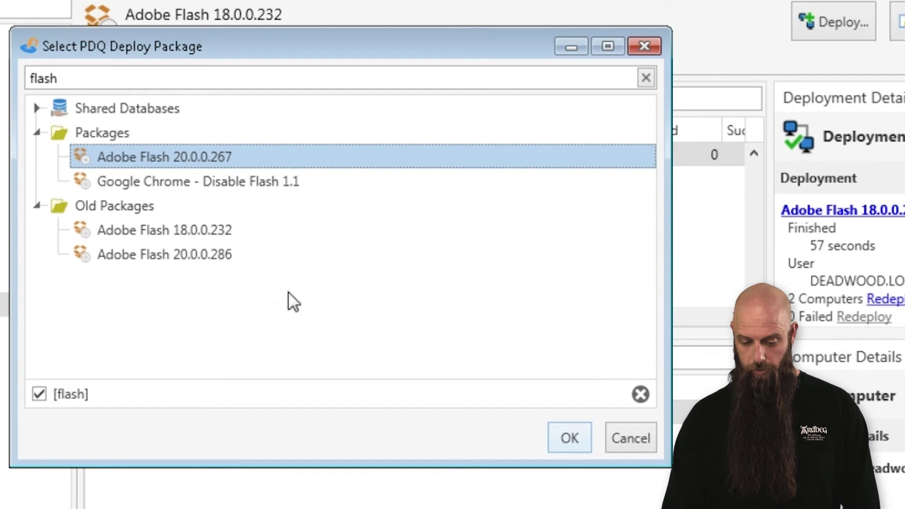
left_click(181, 256)
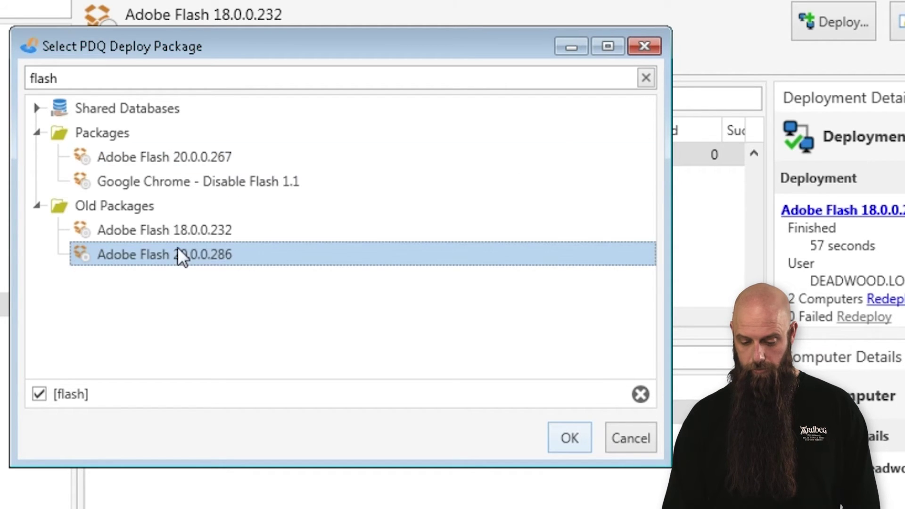
left_click(571, 436)
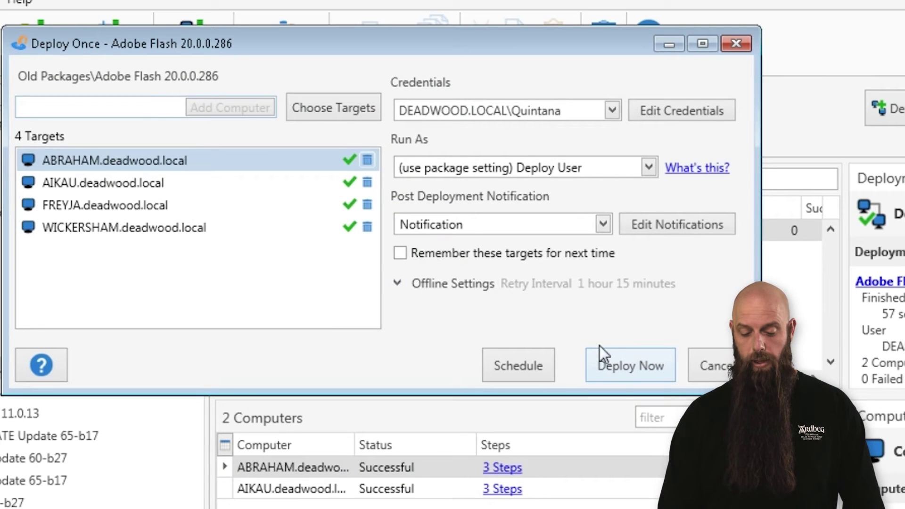
left_click(621, 369)
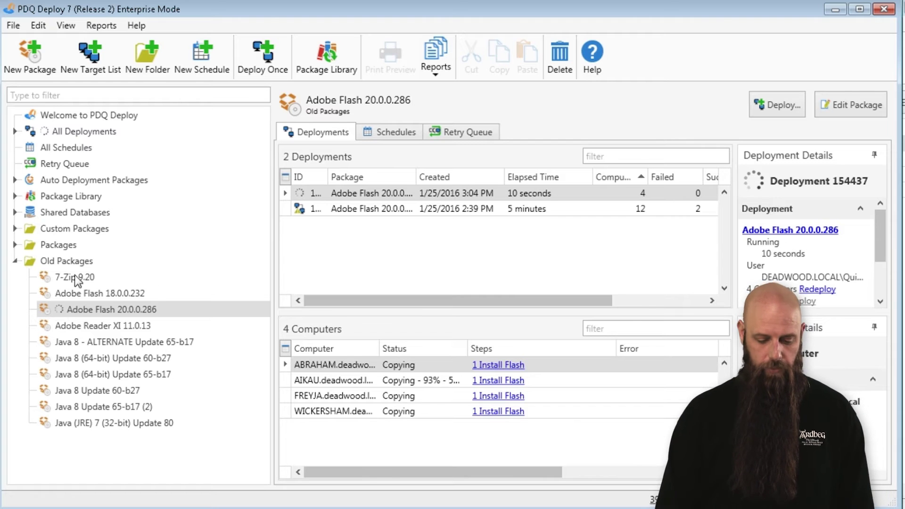
left_click(15, 262)
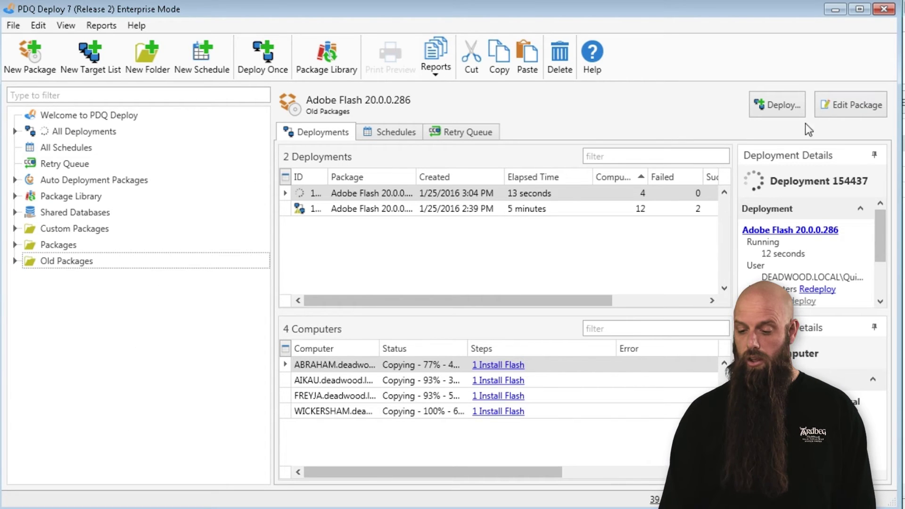
left_click(835, 9)
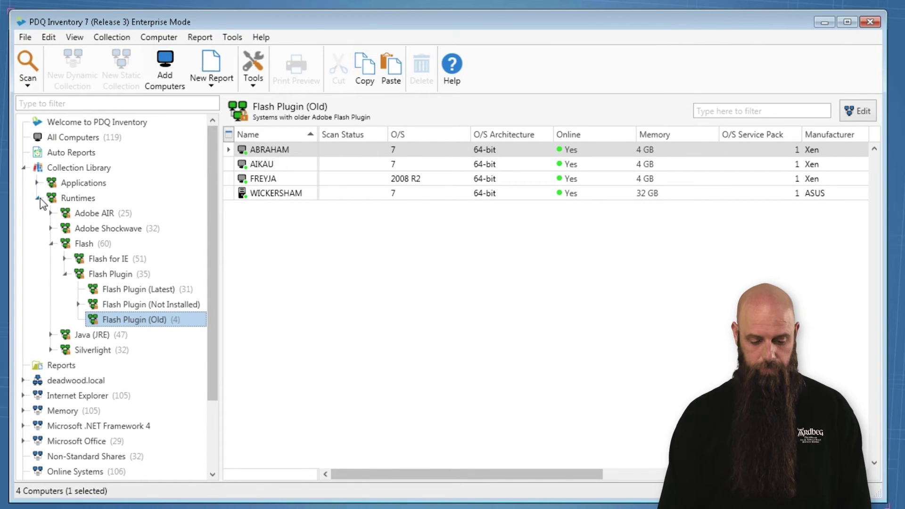
Step: Open the computer ABRAHAM and examine its general, operating system, Active Directory and system details
double_click(282, 151)
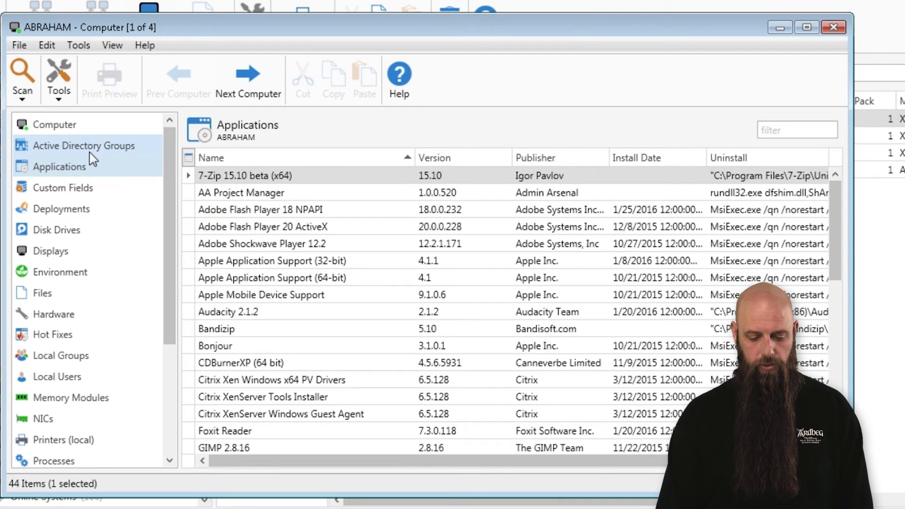
left_click(72, 123)
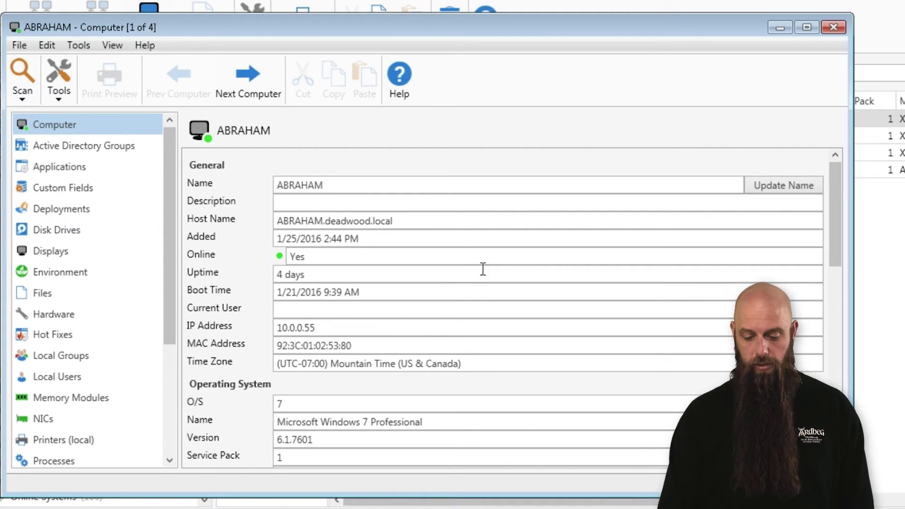
left_click_drag(833, 193, 800, 340)
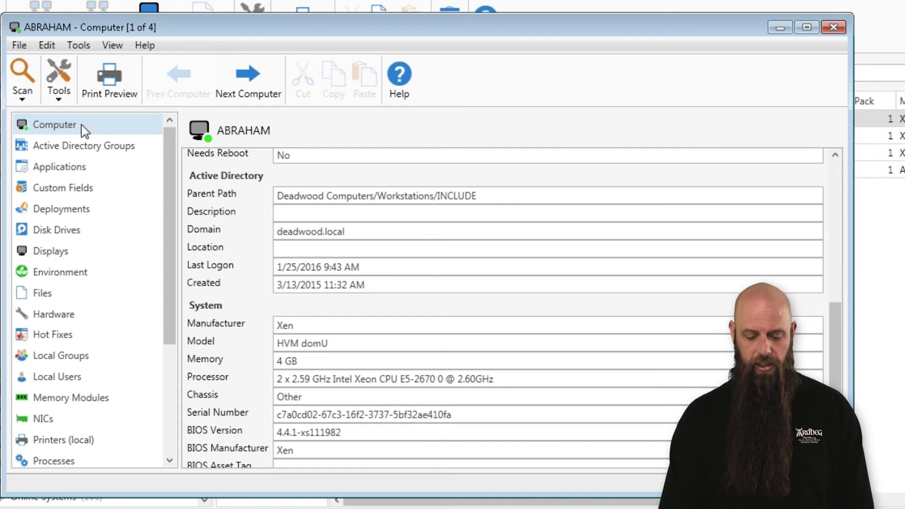
Step: Examine ABRAHAM's installed applications, the available actions for its Adobe Flash Player NPAPI and ActiveX entries, and the remaining detail categories
left_click(59, 166)
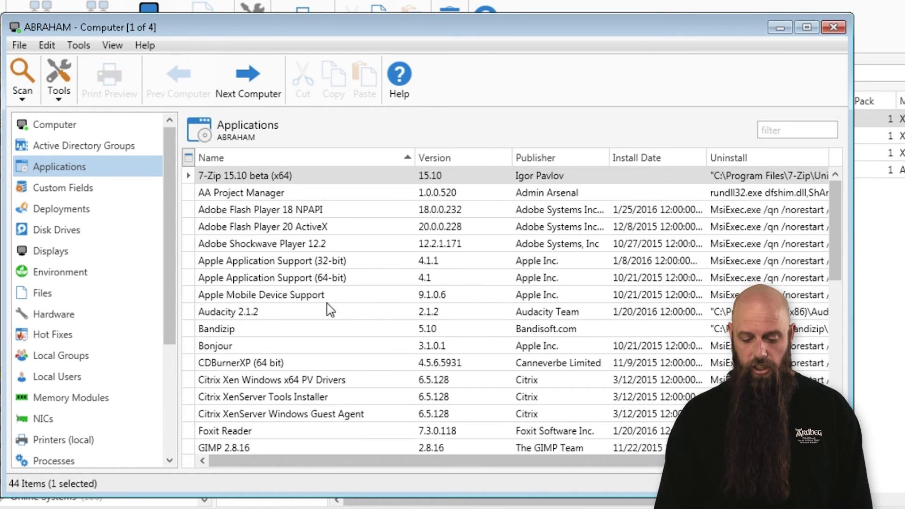
left_click(301, 213)
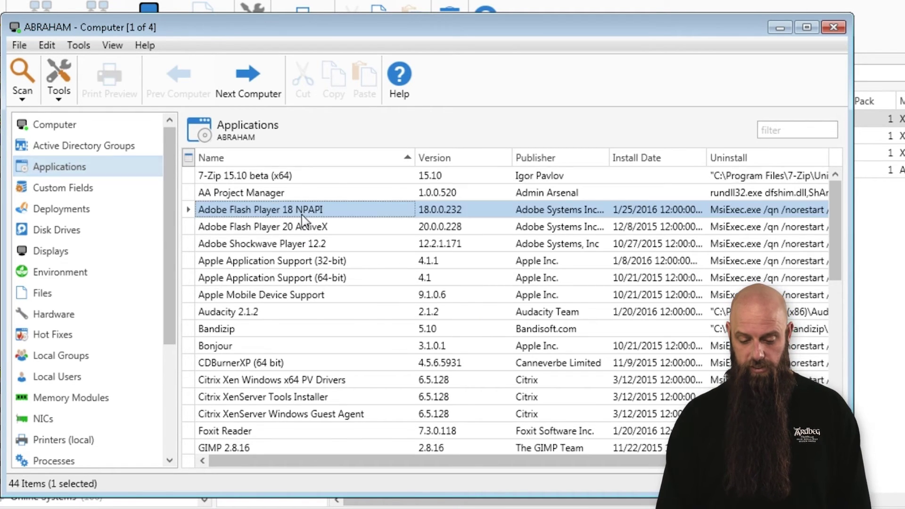
right_click(302, 214)
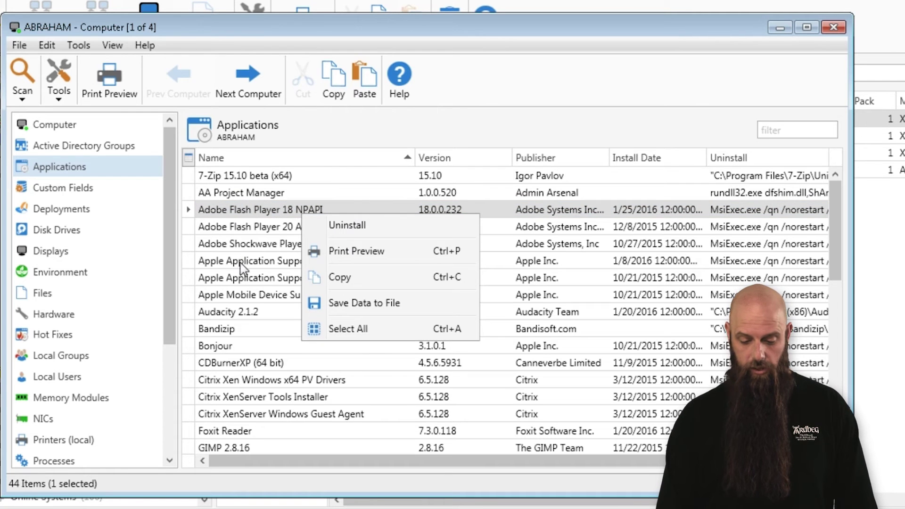
left_click(247, 228)
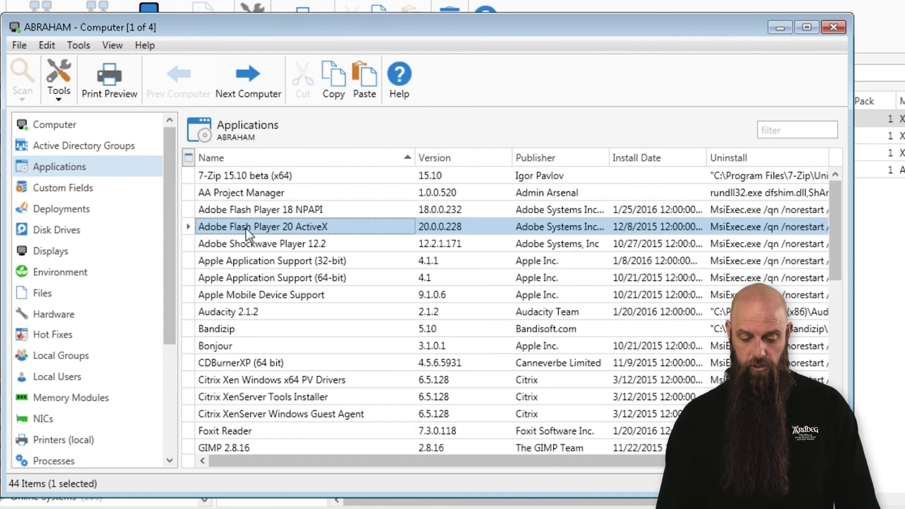
right_click(247, 228)
left_click(290, 243)
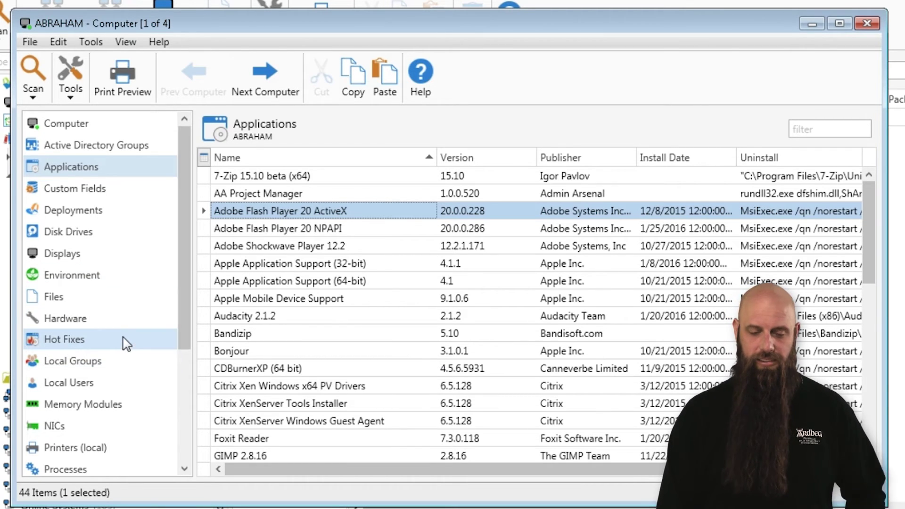
scroll(127, 345, "down", 2)
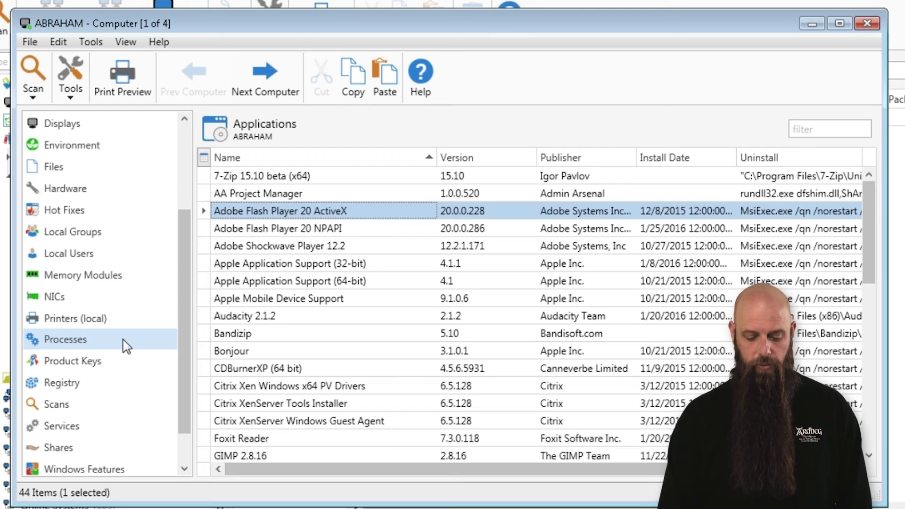
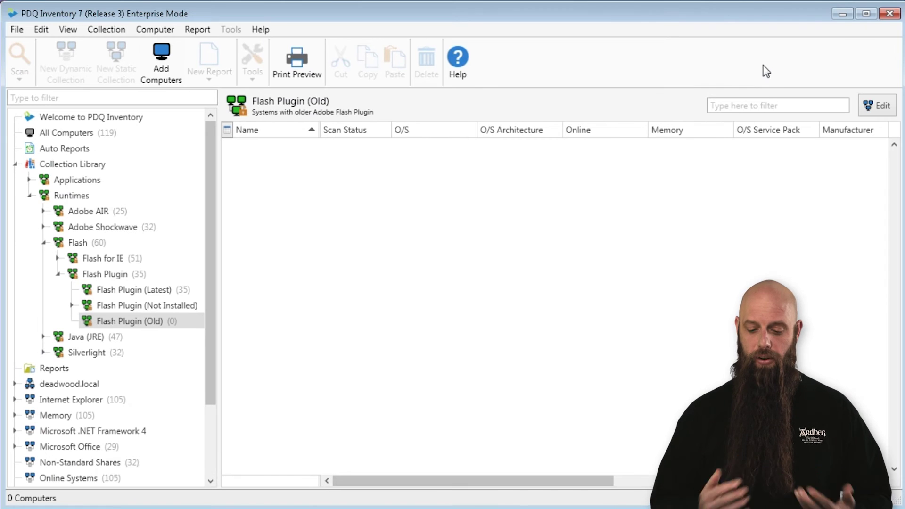
Step: Check the Flash Plugin (Old) and Flash Plugin (Latest) collections for the updated computers, and collapse the Runtimes group
left_click(167, 324)
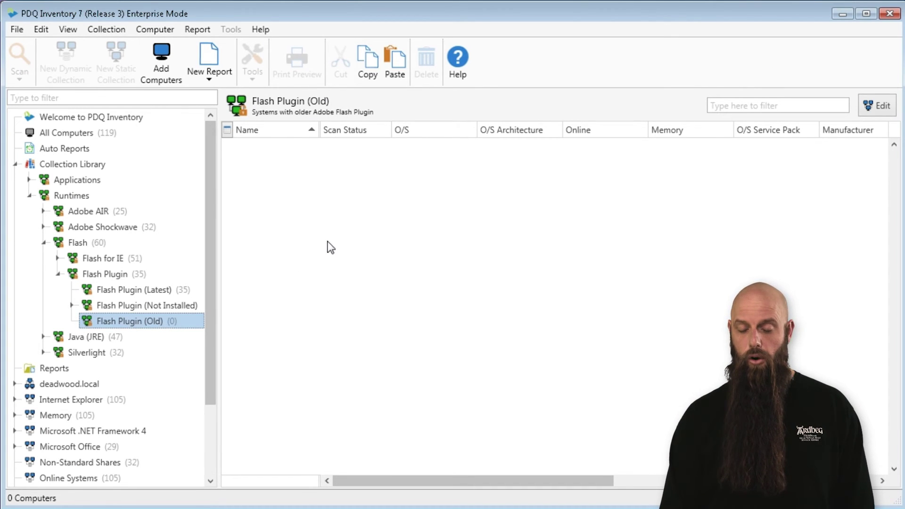
left_click(160, 290)
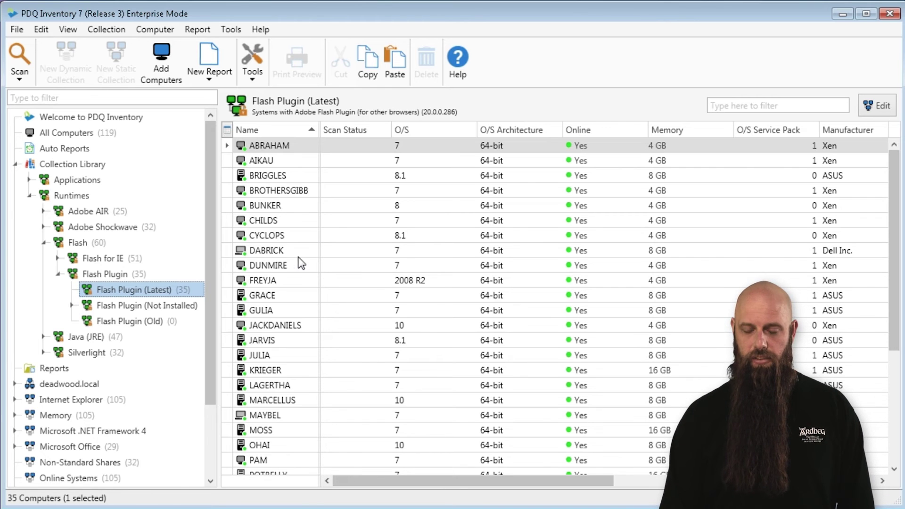
left_click(30, 195)
Step: Open the computer ABRAHAM, view it in Computer Management using the Manage with MMC tool, and close the management console
left_click(269, 147)
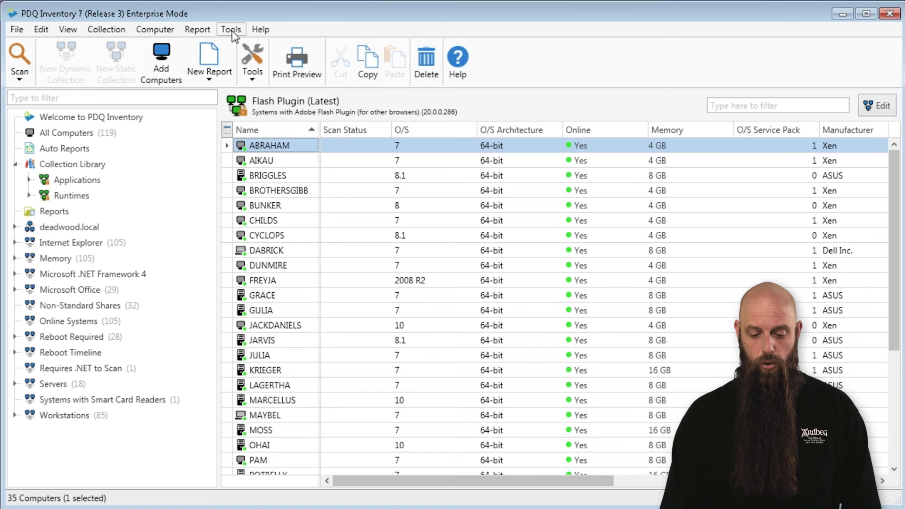
double_click(267, 146)
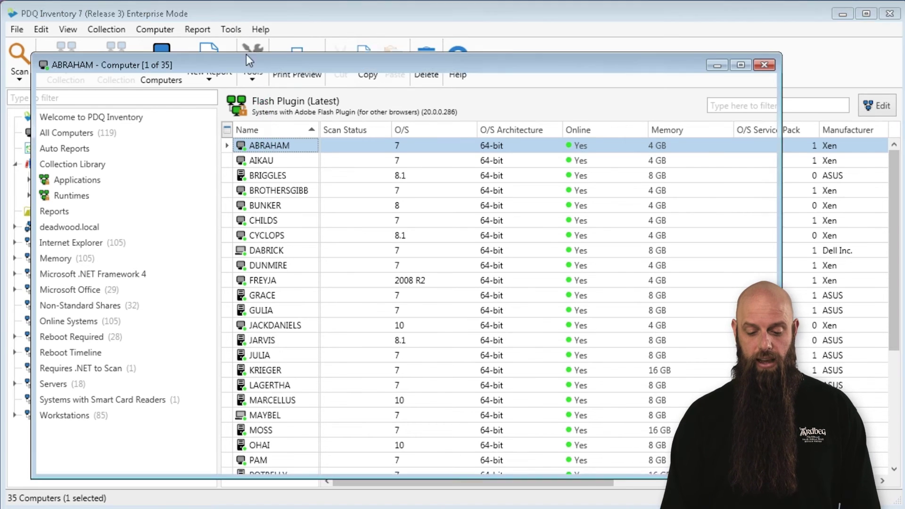
left_click(82, 40)
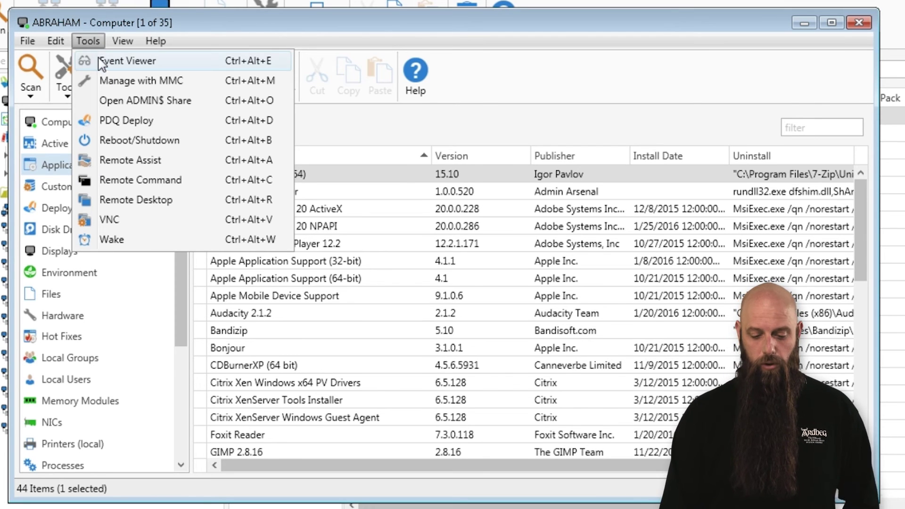
left_click(128, 85)
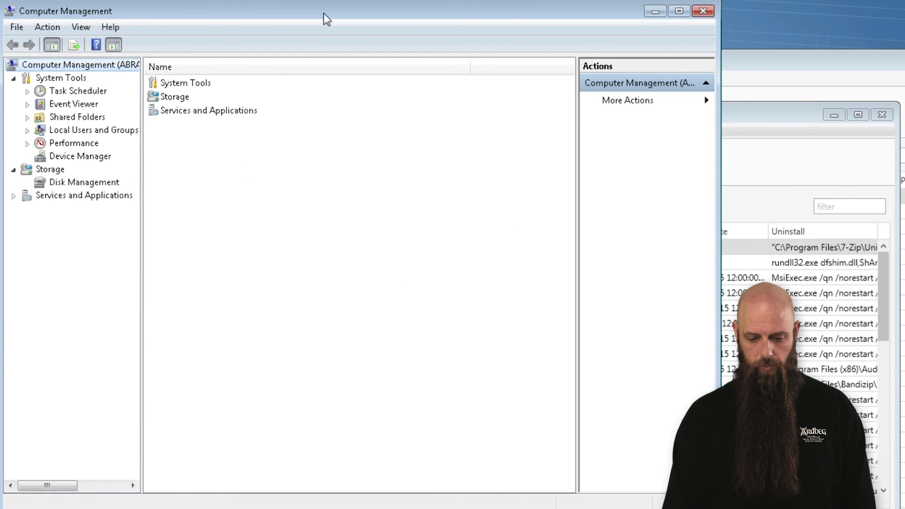
left_click_drag(323, 13, 358, 26)
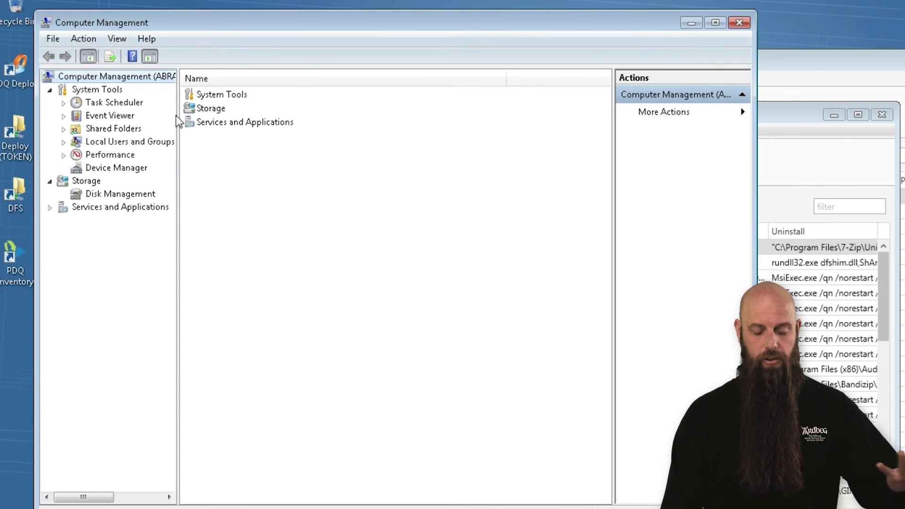
left_click(739, 23)
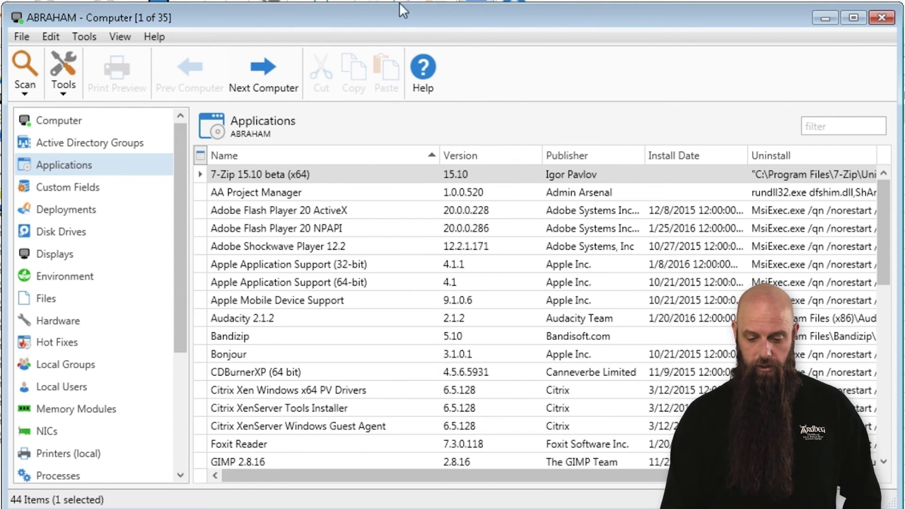
Step: Start a Remote Desktop connection to ABRAHAM, cancel it at the credentials request, and close the computer's window
left_click(83, 36)
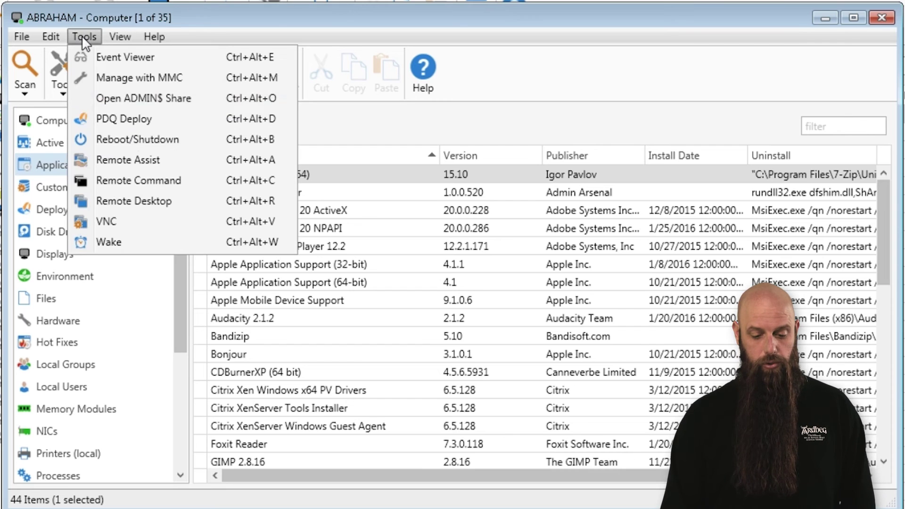
left_click(138, 197)
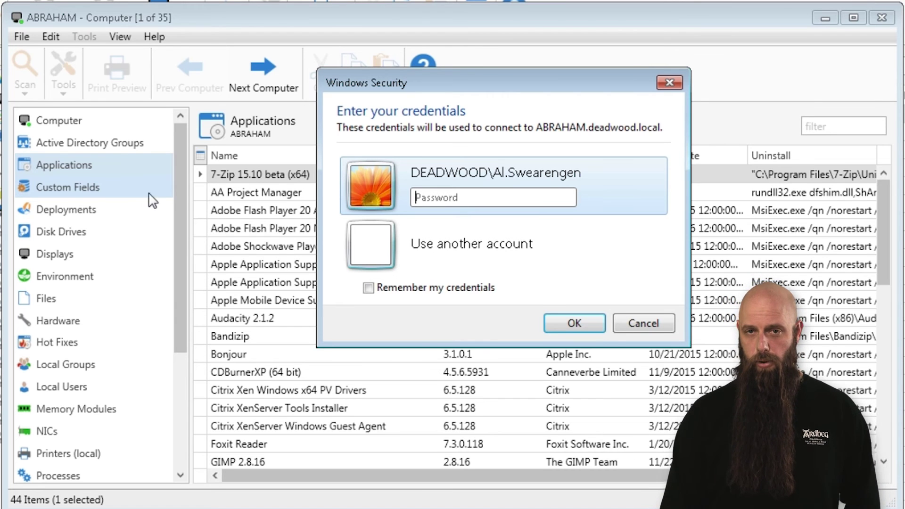
left_click(643, 324)
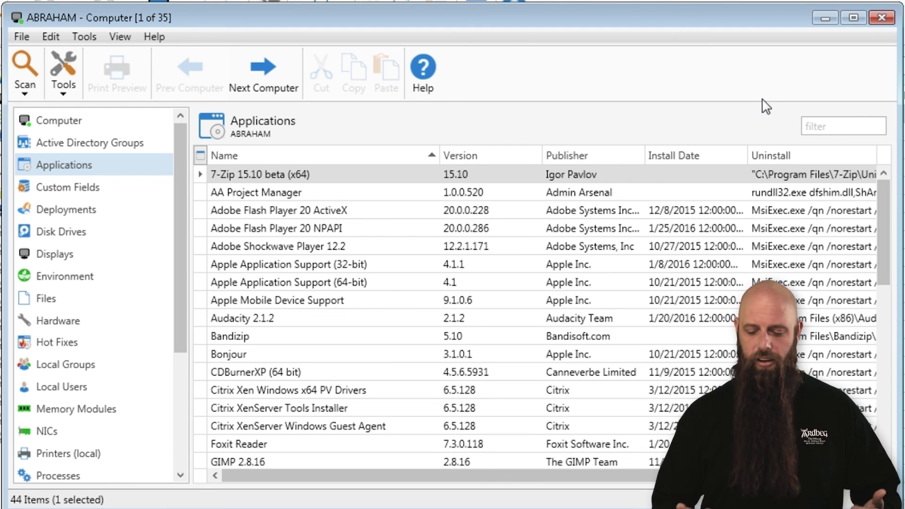
left_click(881, 18)
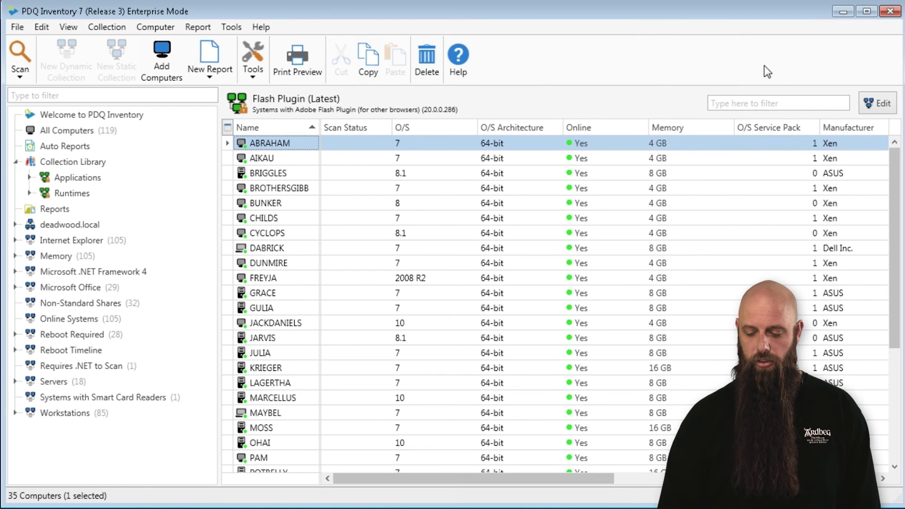